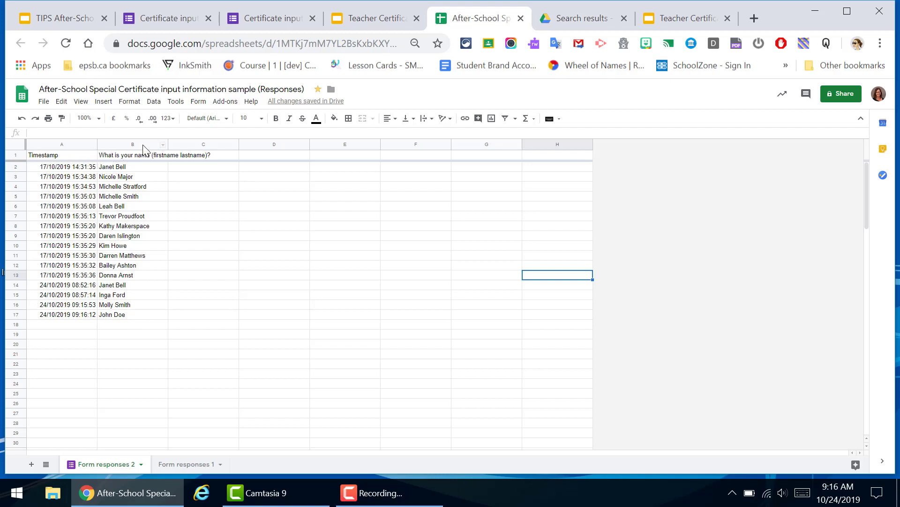
Add a 'Teacher' heading in C1 and fill the teacher's name from C2 down to row 17
click(217, 157)
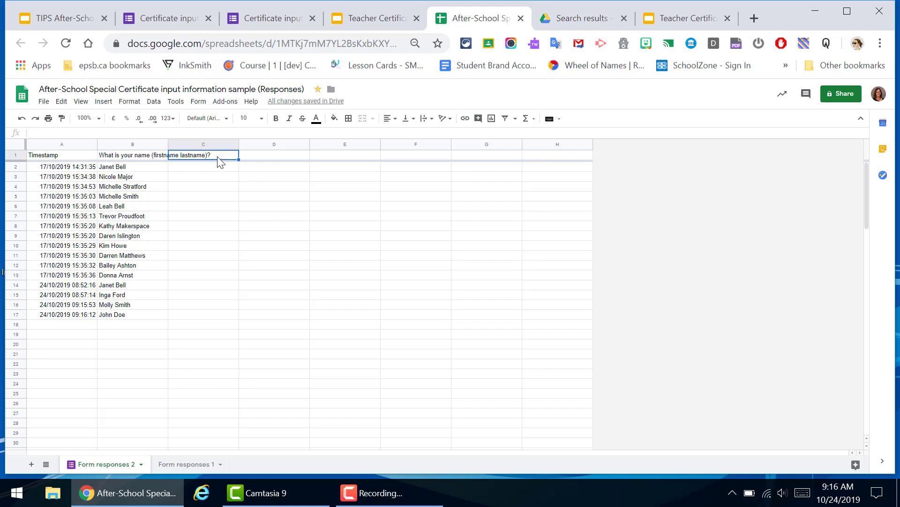
text(Teacher)
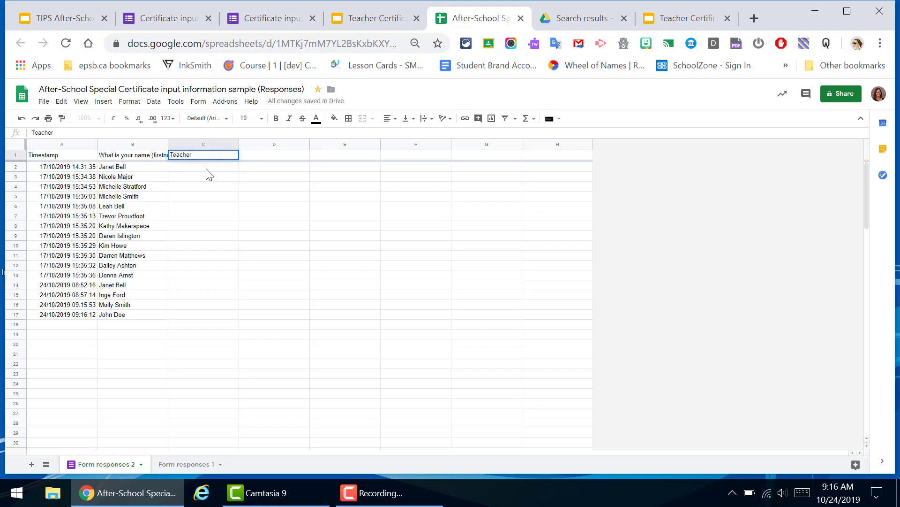
key(Return)
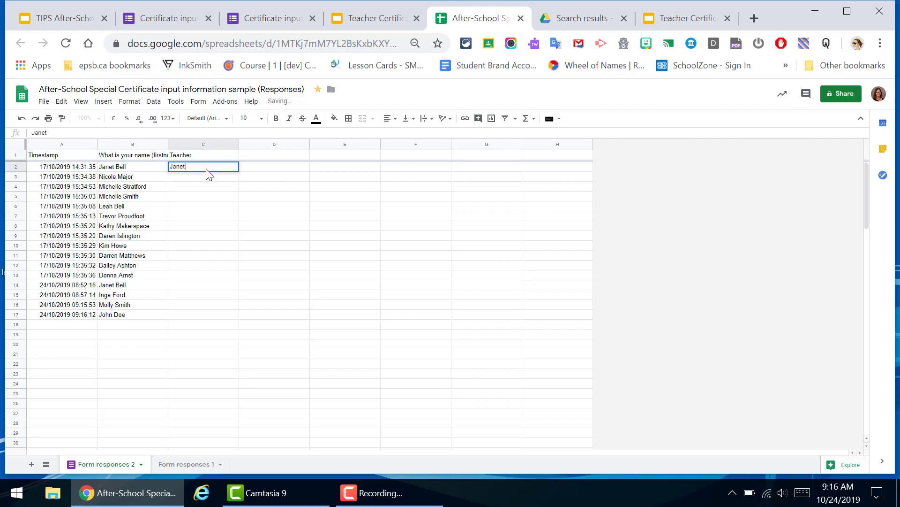
click(293, 171)
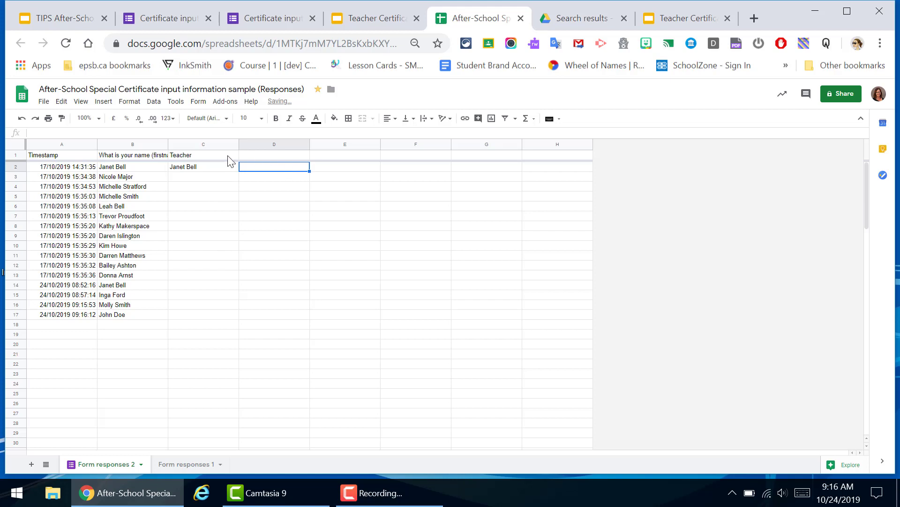
click(222, 172)
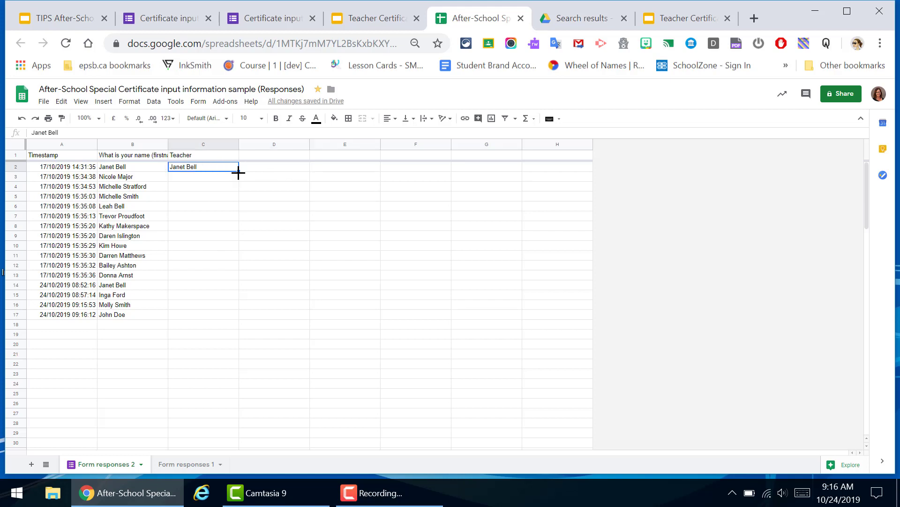
drag(239, 172, 221, 314)
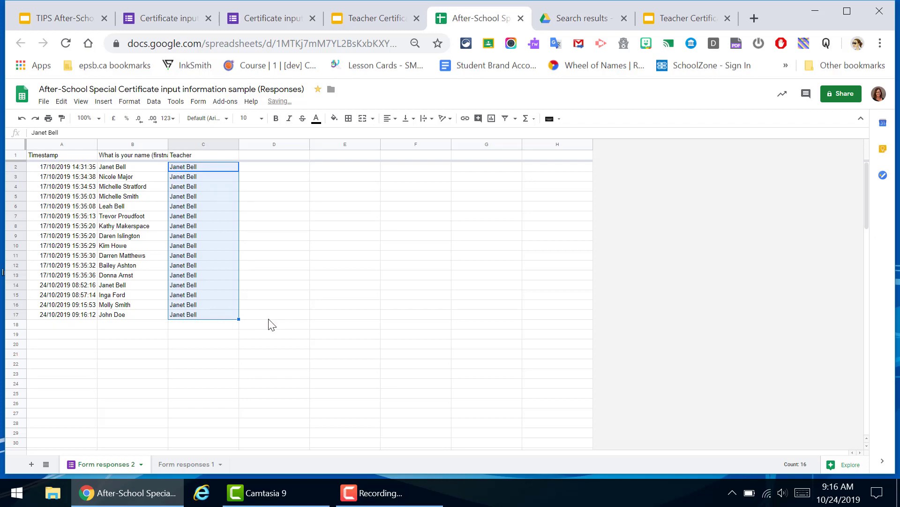
click(369, 21)
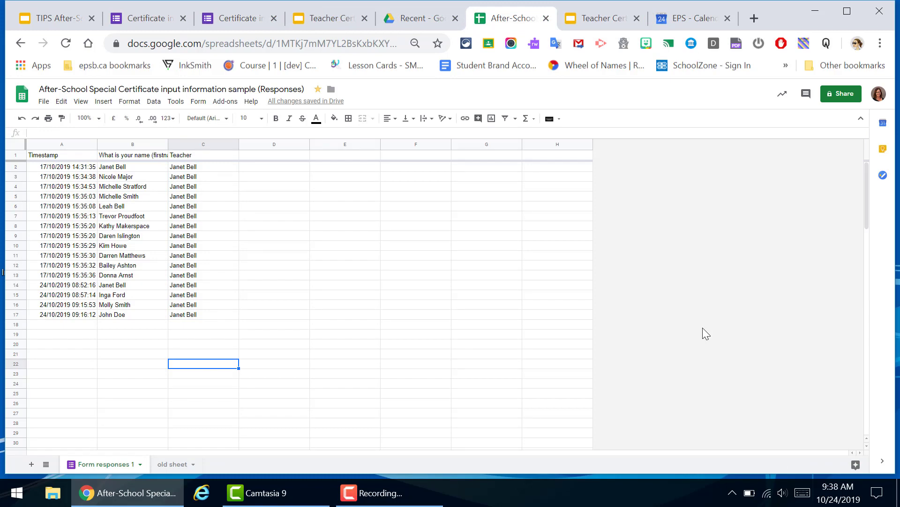
Launch Autocrat from Add-ons and start a new job named 'After-school special'
click(226, 102)
mouse_move(345, 147)
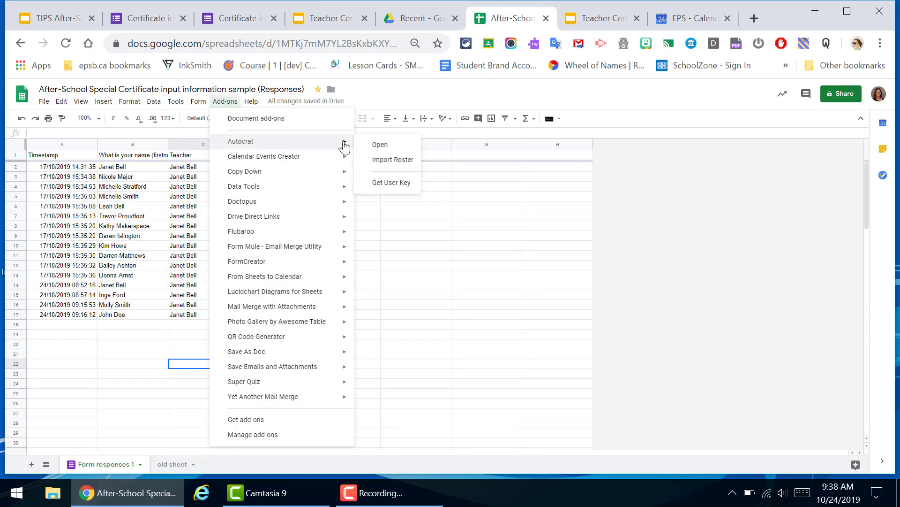
click(374, 145)
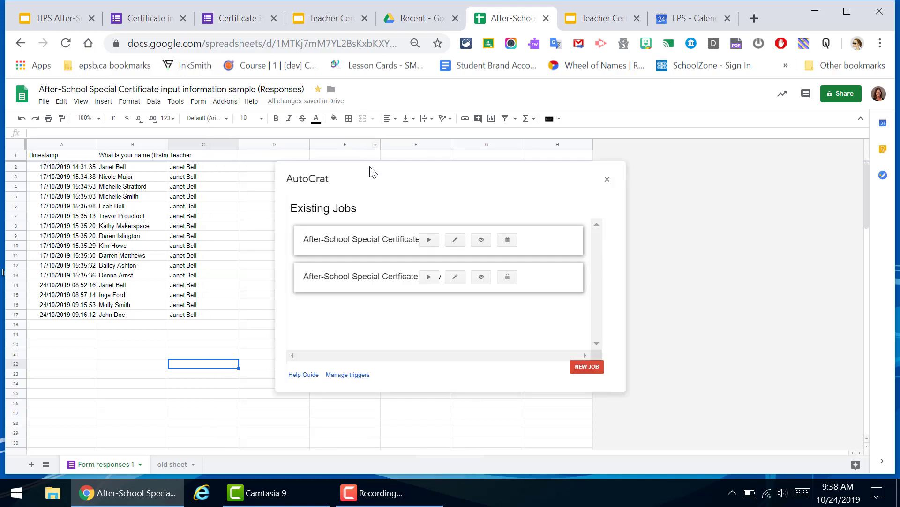
click(589, 364)
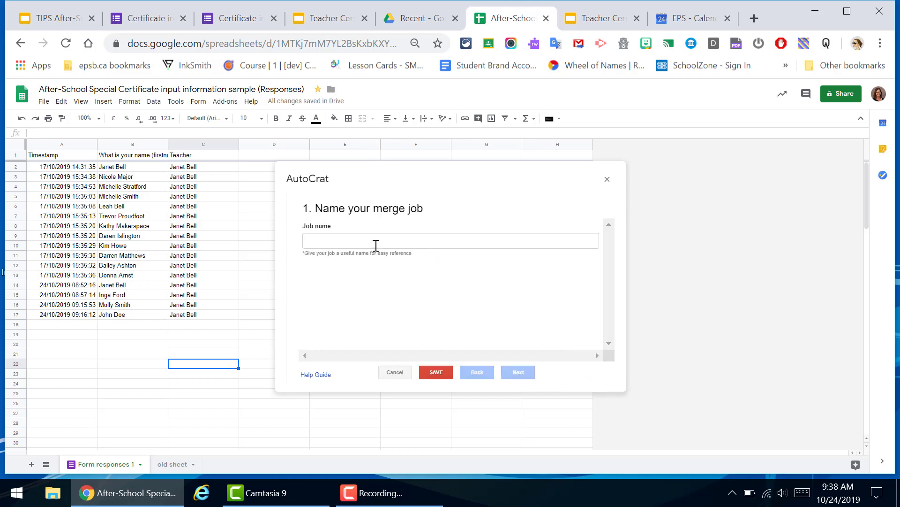
click(376, 242)
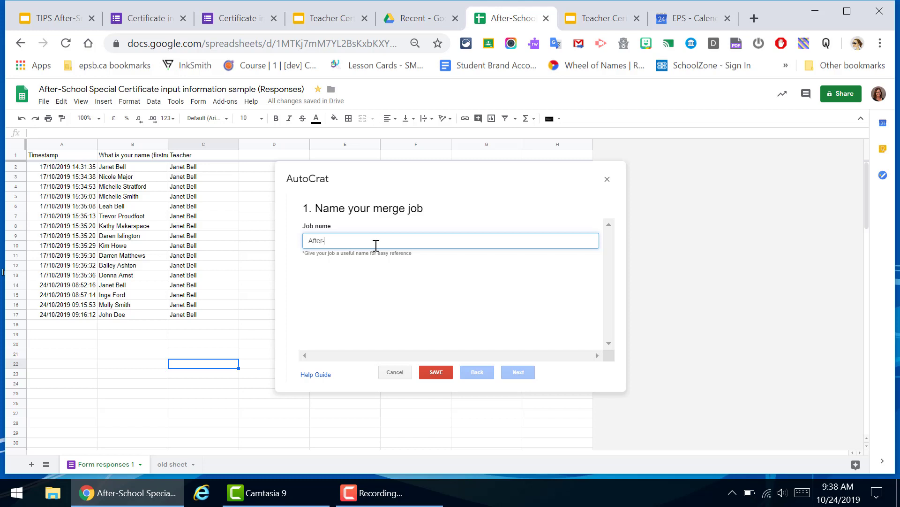
text(After-school spe)
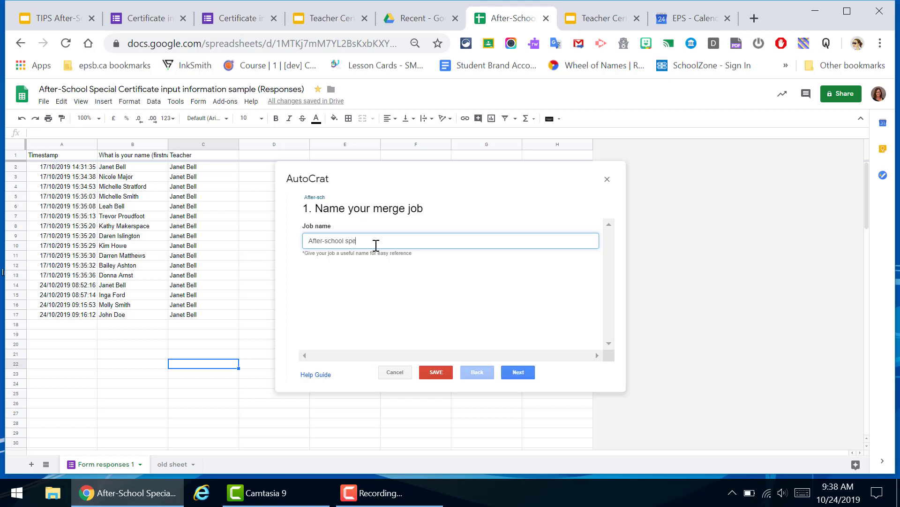
text(cial NEW certificate)
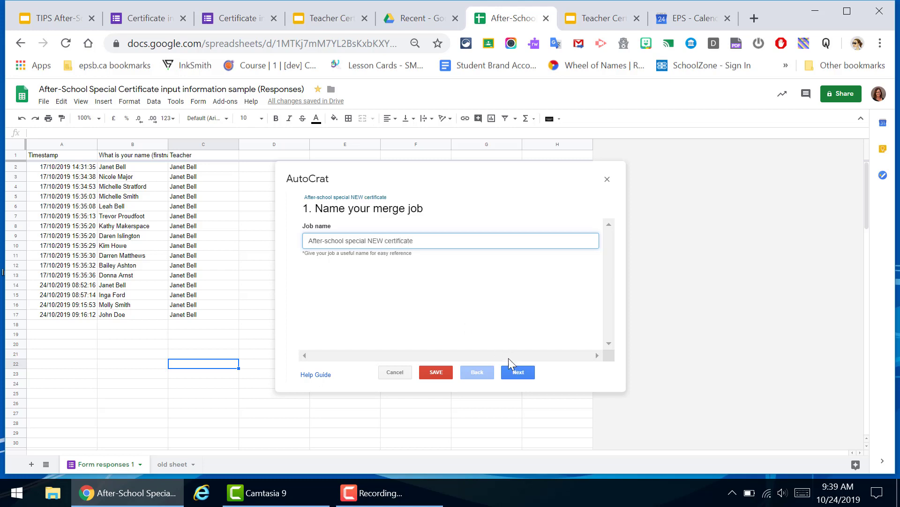
Pick the Teacher Certificate slides from Drive (search 'teac') as the template and continue to mapping
click(517, 372)
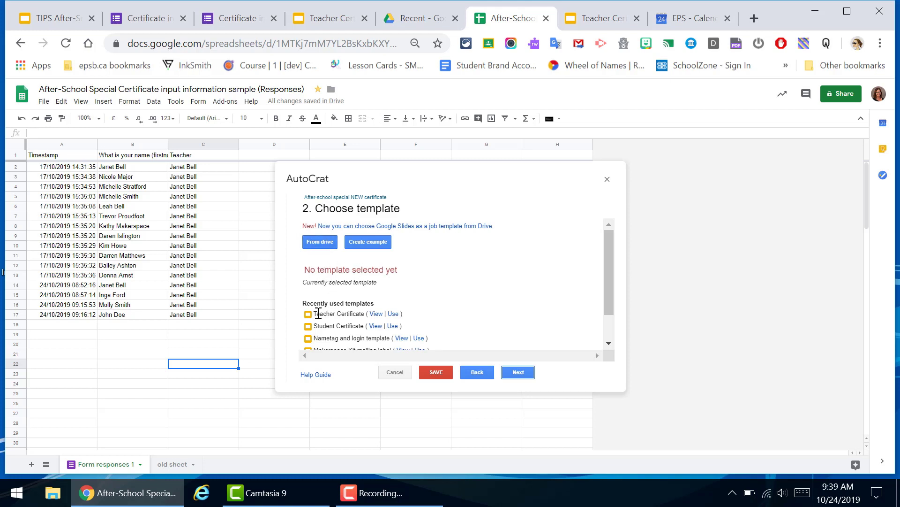
click(315, 246)
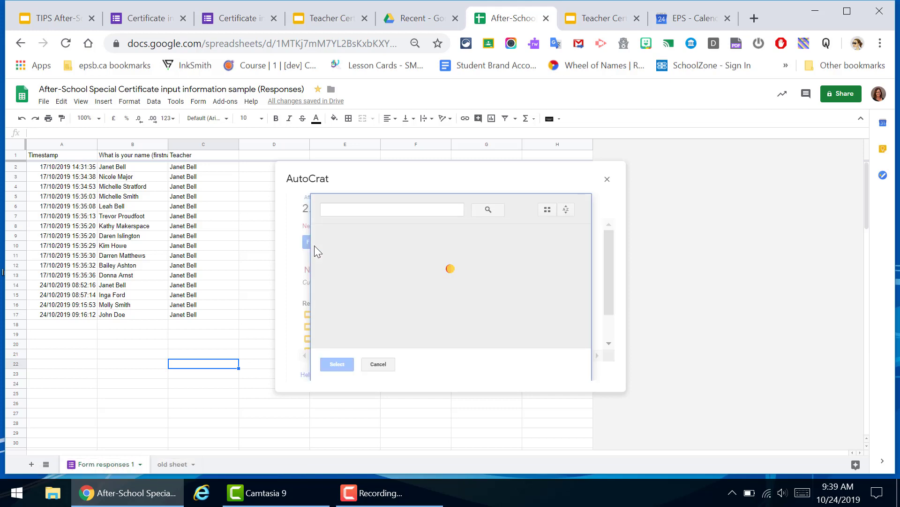
click(340, 211)
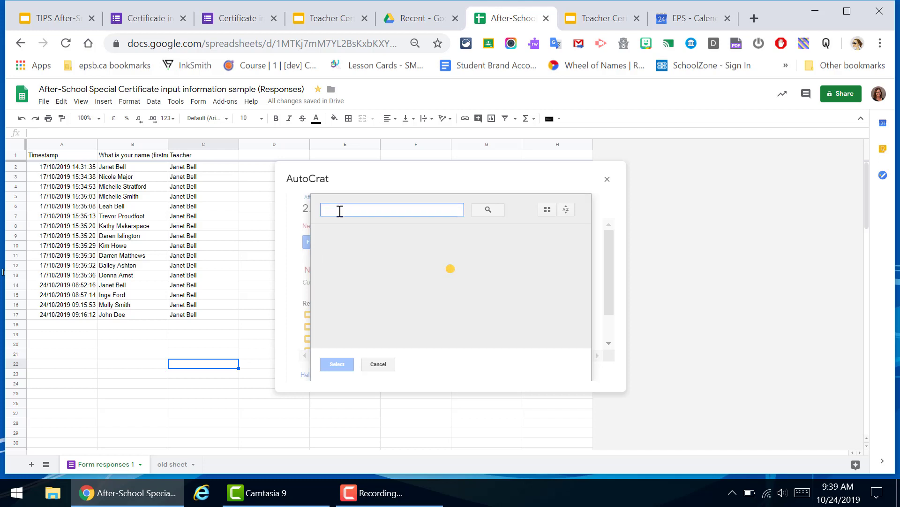
text(teac)
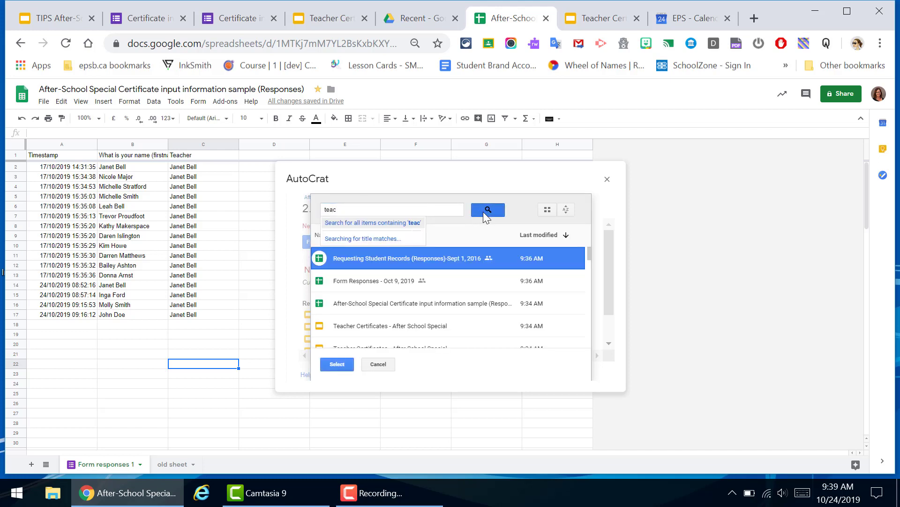
click(486, 209)
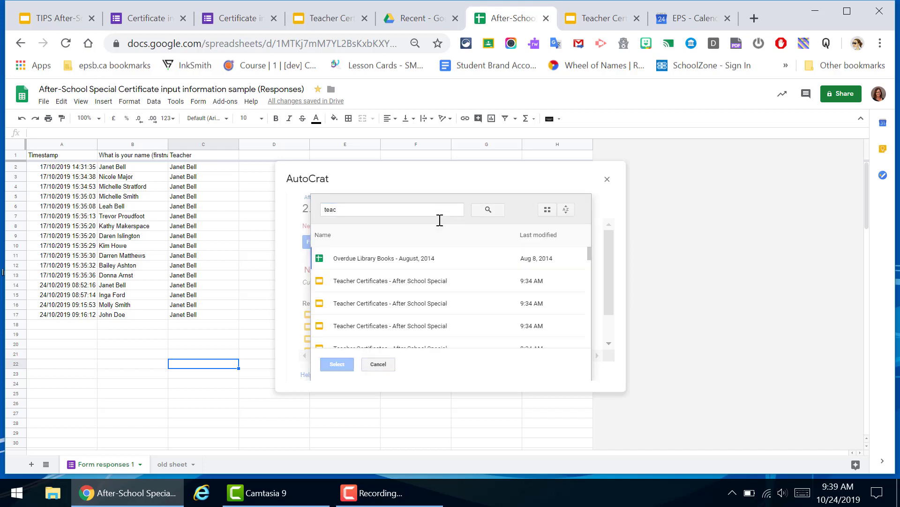
scroll(587, 277, down, 2)
click(354, 338)
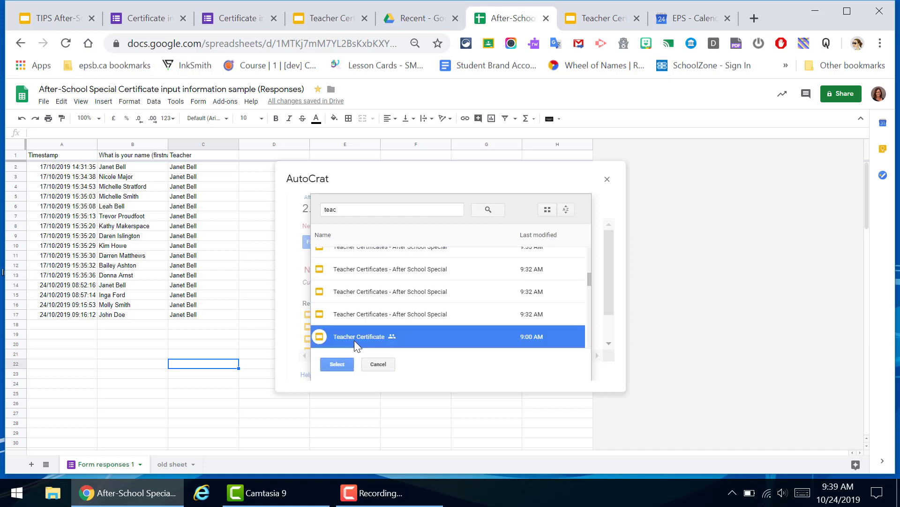
click(337, 365)
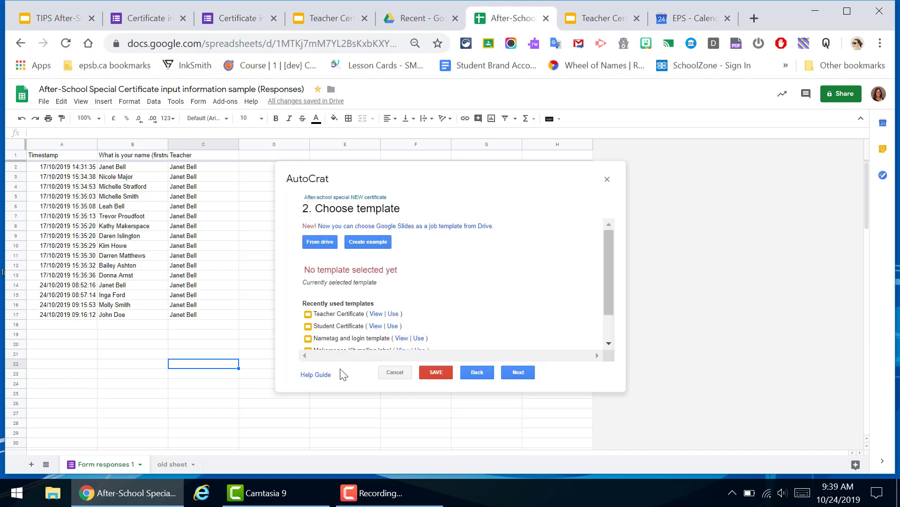
click(518, 372)
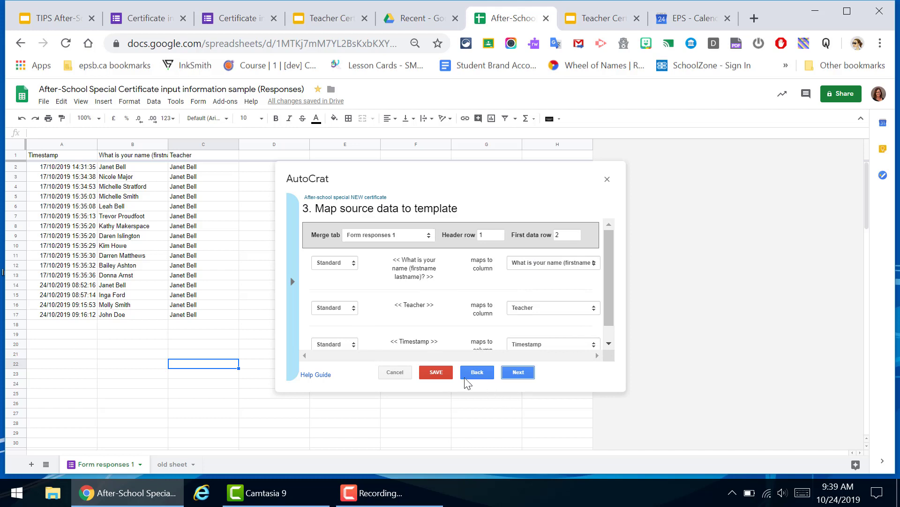
Name the output file 'FINAL certificates' and choose Single output mode
click(518, 372)
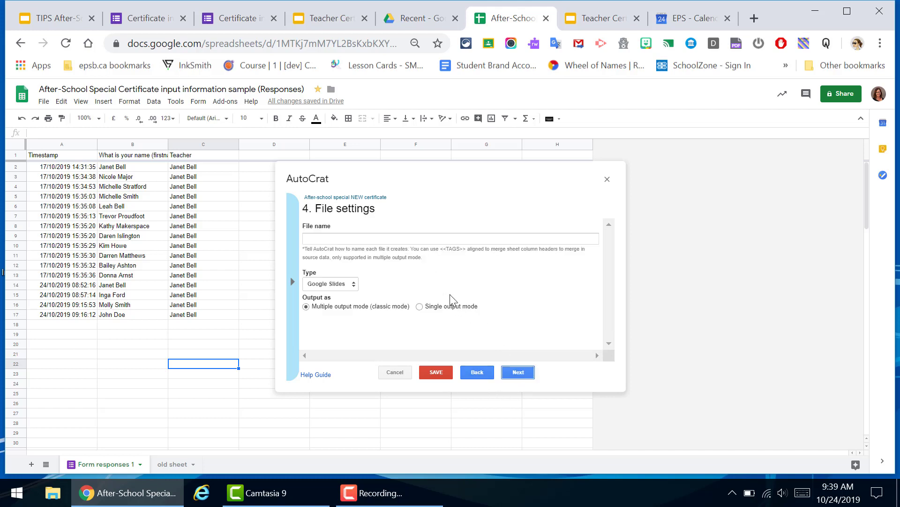
click(398, 240)
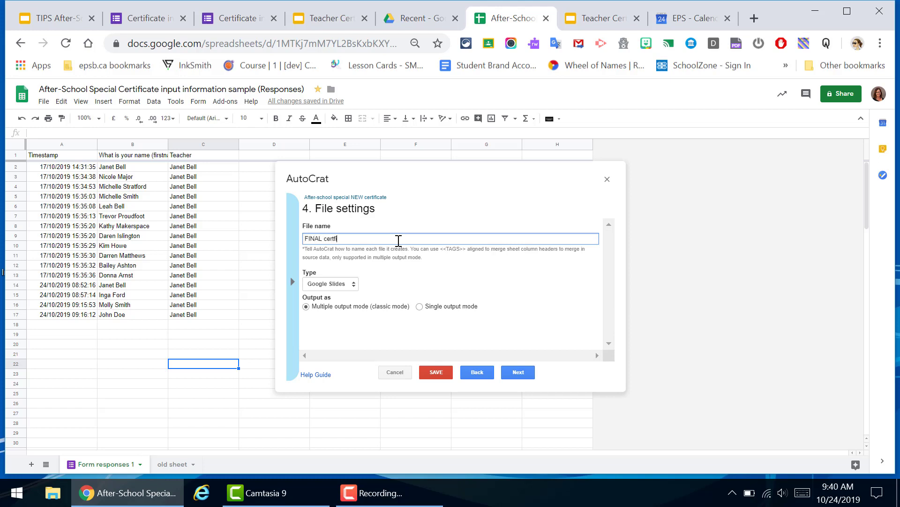
key(Left)
key(Left)
key(Left)
key(Left)
key(Left)
key(Left)
key(Left)
text(i)
click(427, 282)
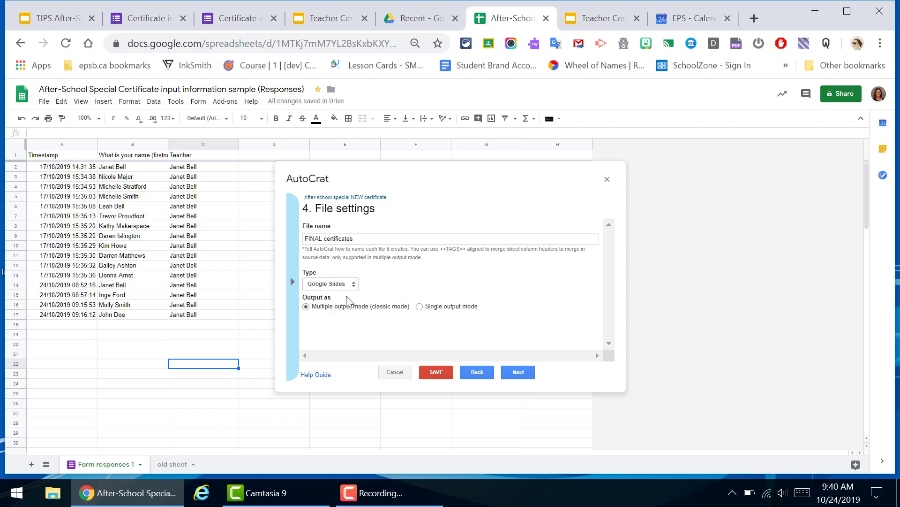
click(420, 307)
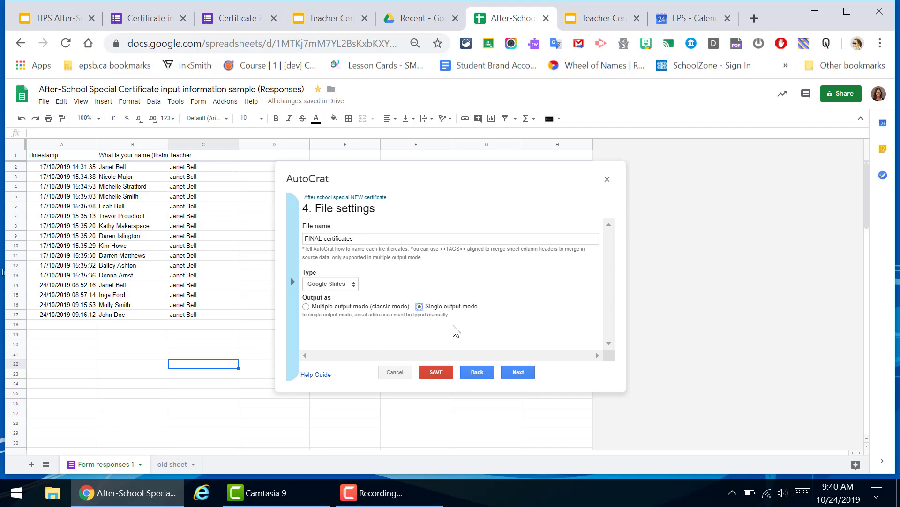
Keep My Drive as the destination and skip folder, merge-condition and sharing steps
click(524, 375)
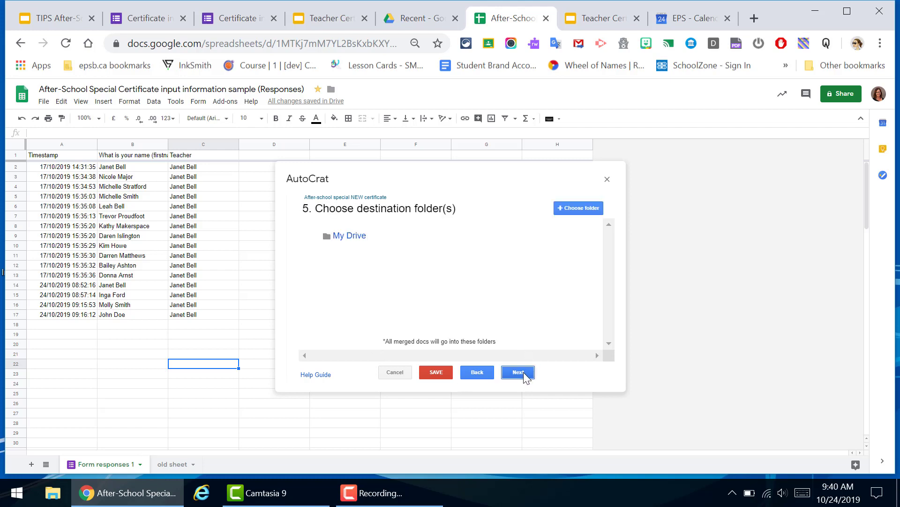
click(524, 375)
click(518, 373)
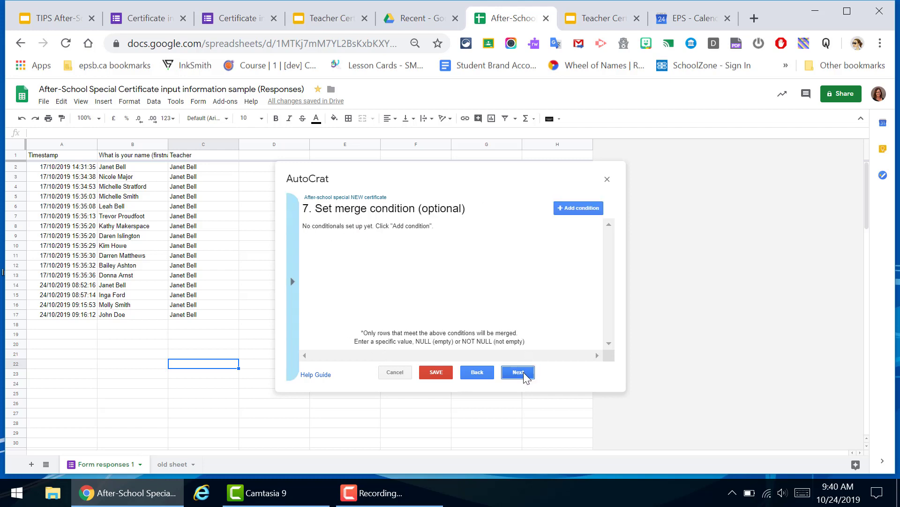
click(524, 374)
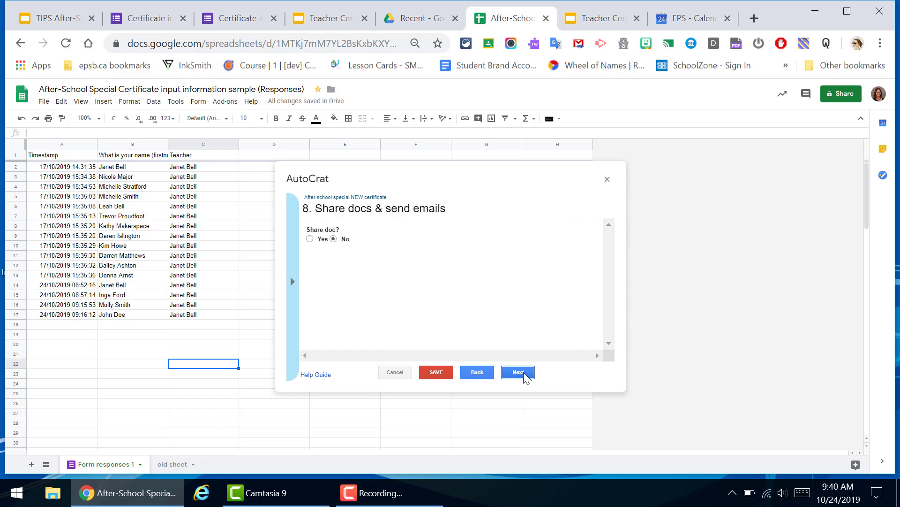
click(524, 375)
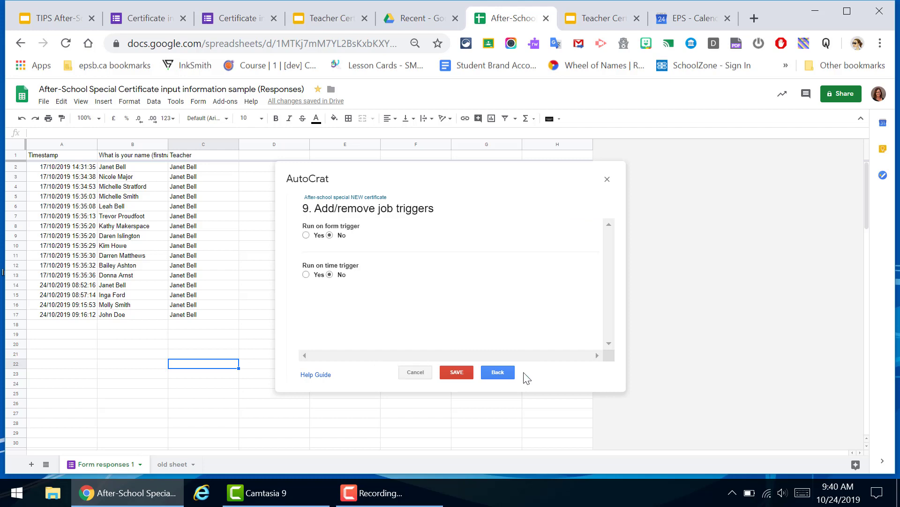
Save the After-school special NEW certificate job and run it from Existing Jobs
click(464, 374)
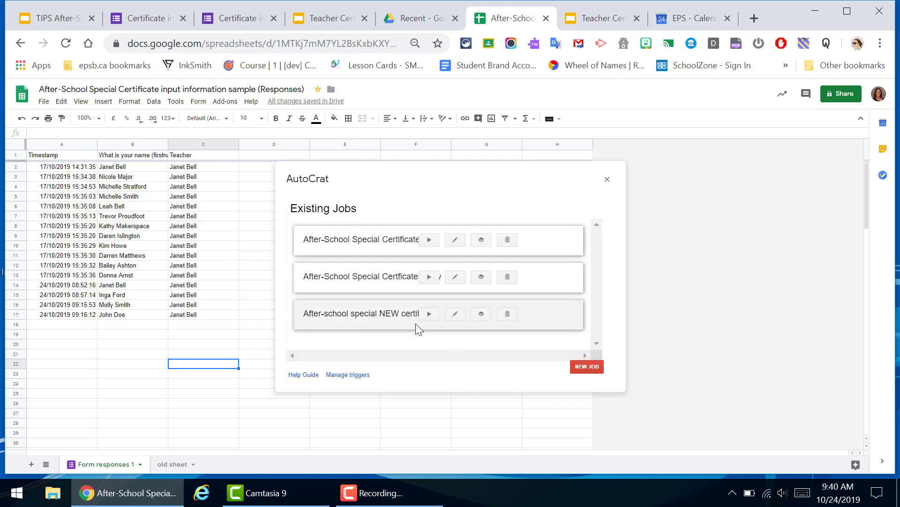
click(430, 315)
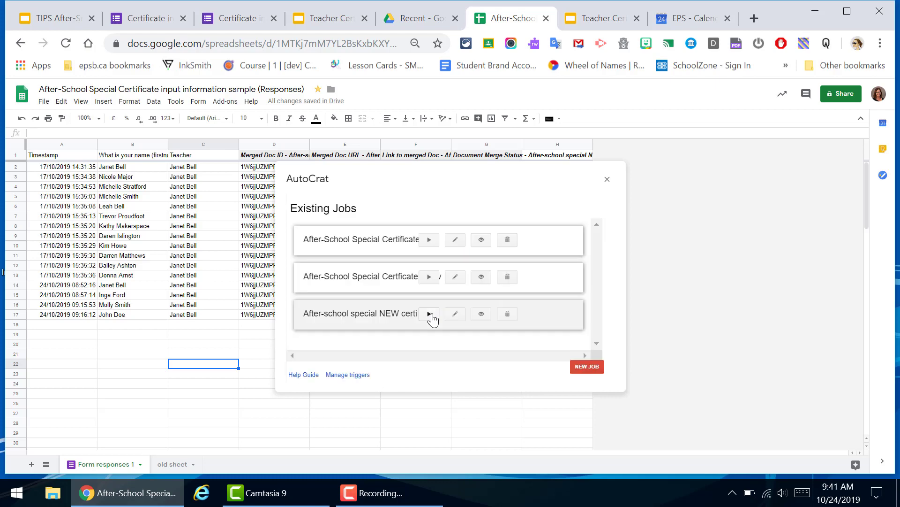
Close AutoCrat, widen column E, and open the FINAL certificates presentation from the F2 link
click(608, 180)
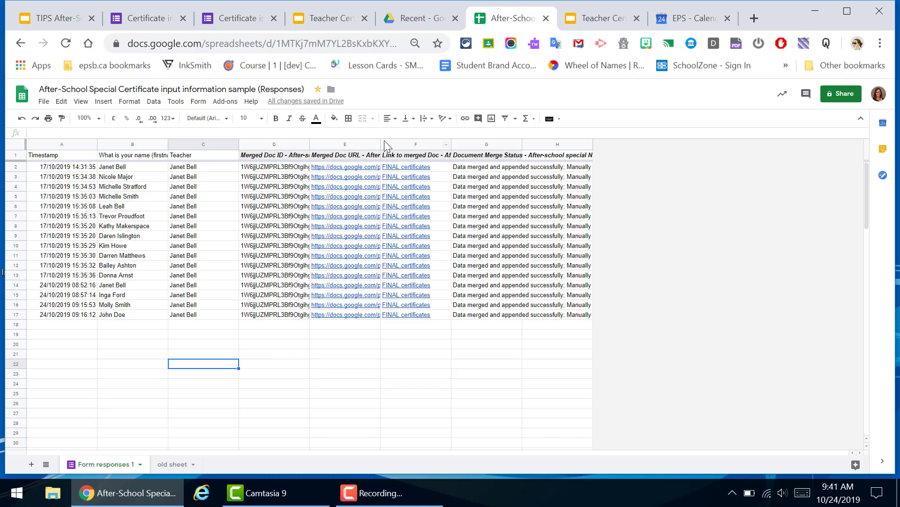
drag(379, 143, 444, 145)
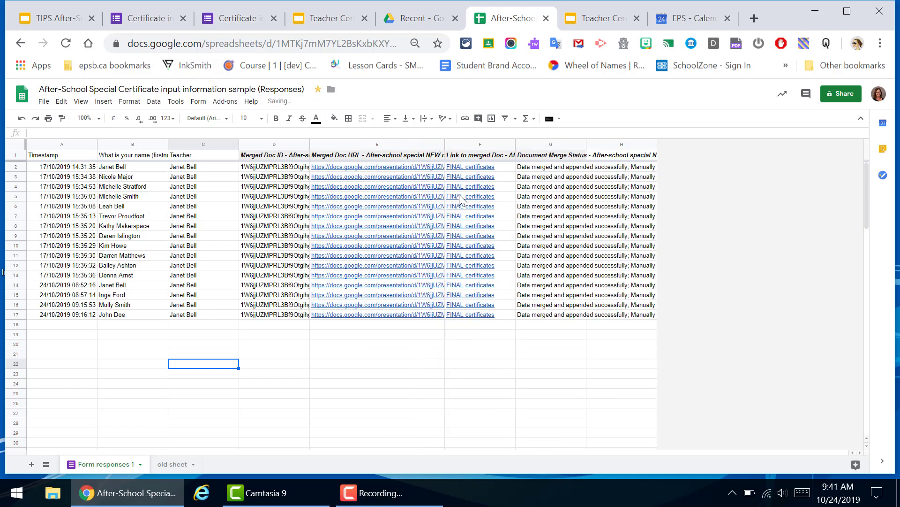
mouse_move(460, 170)
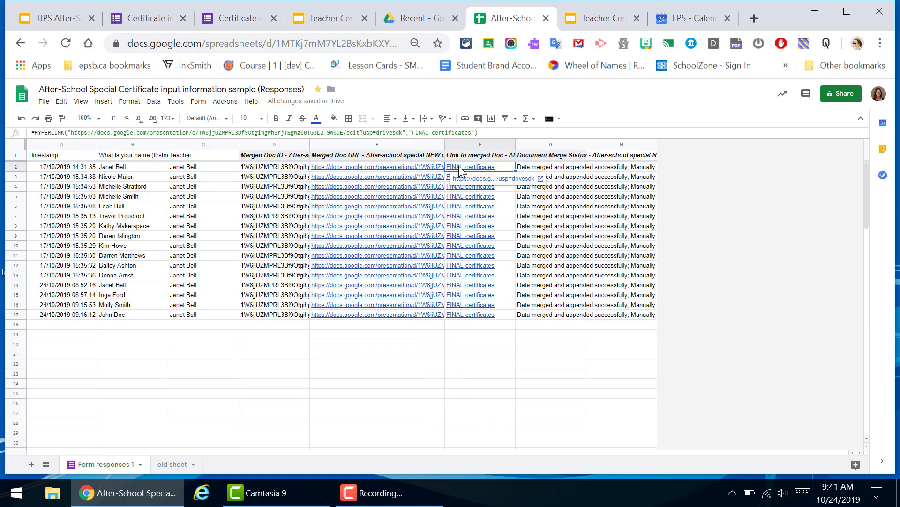
click(463, 180)
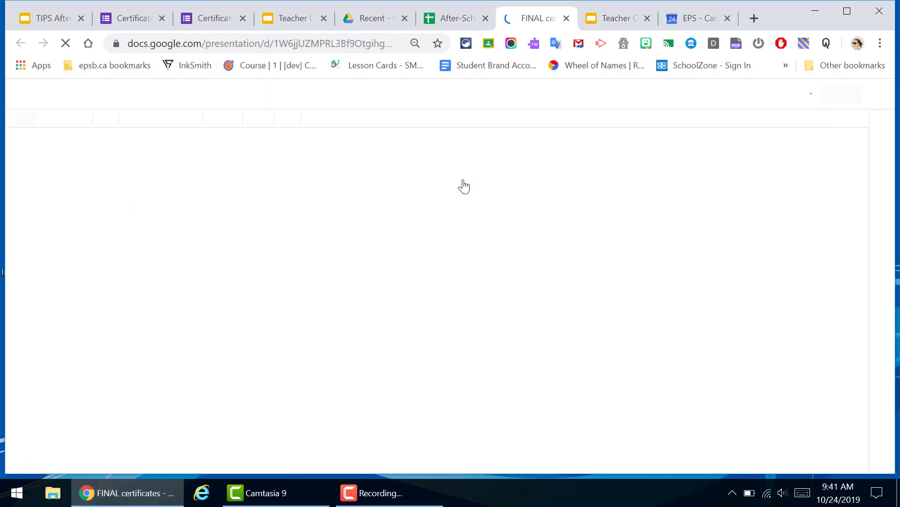